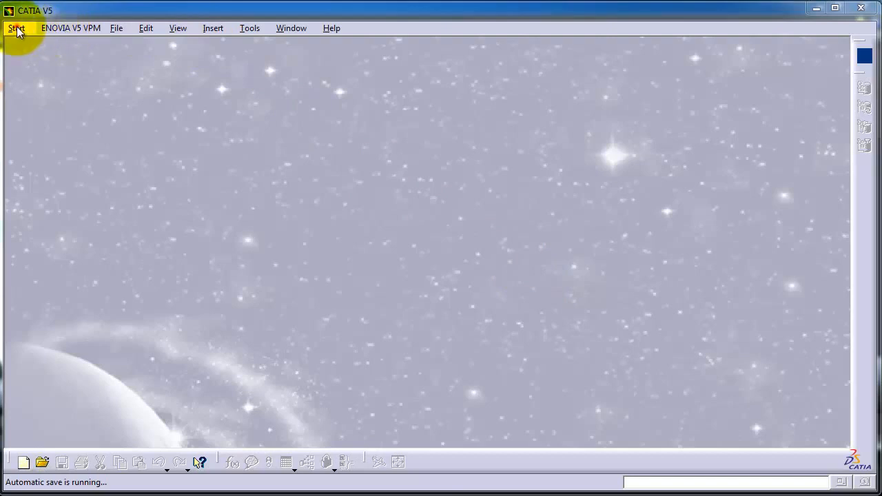
# Step: Create a new Part Design part with the default name Part1 and hybrid design enabled
pyautogui.click(16, 28)
pyautogui.moveTo(47, 64)
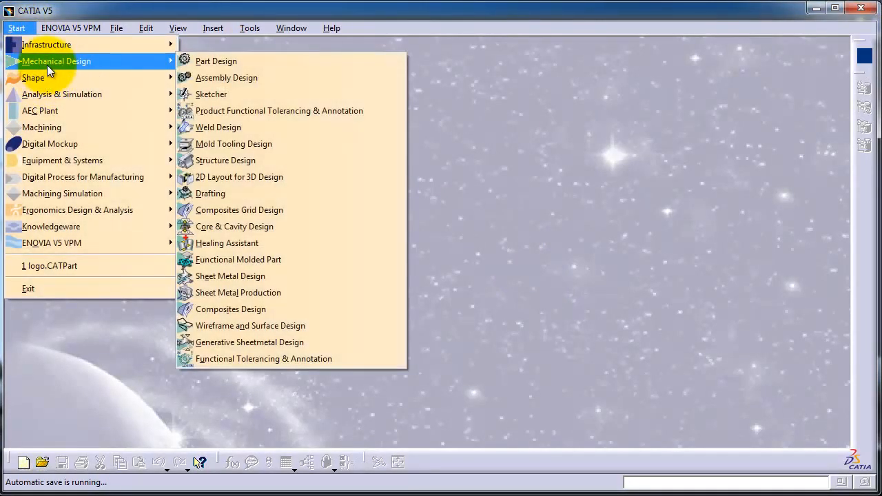
pyautogui.click(207, 63)
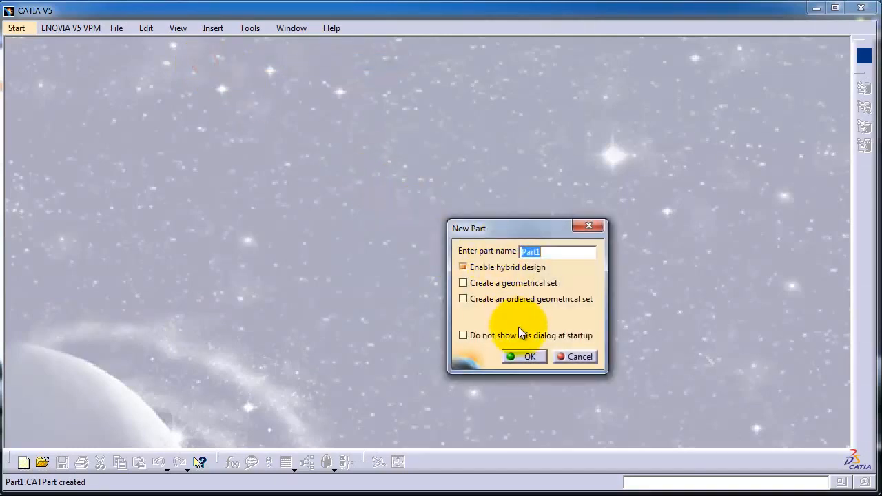
pyautogui.click(525, 357)
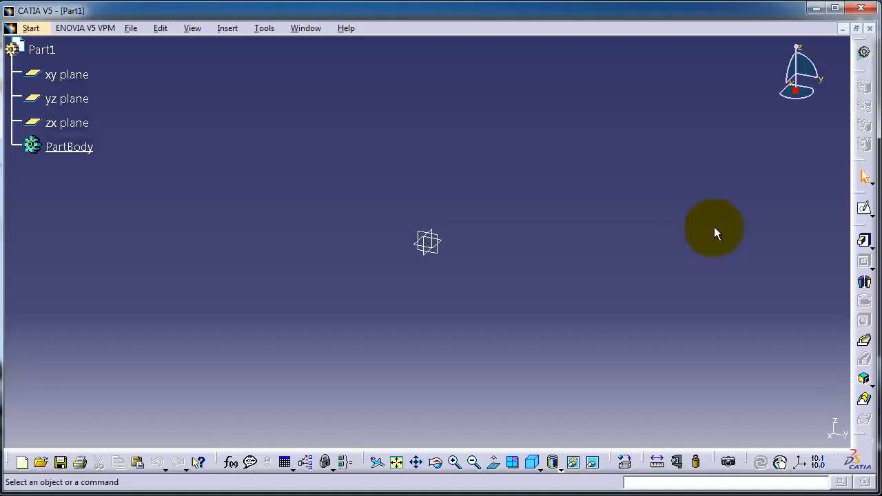
# Step: Sketch a tilted ellipse centred on the origin of the yz plane, through a point at about (10, 50), and exit the sketch
pyautogui.click(865, 210)
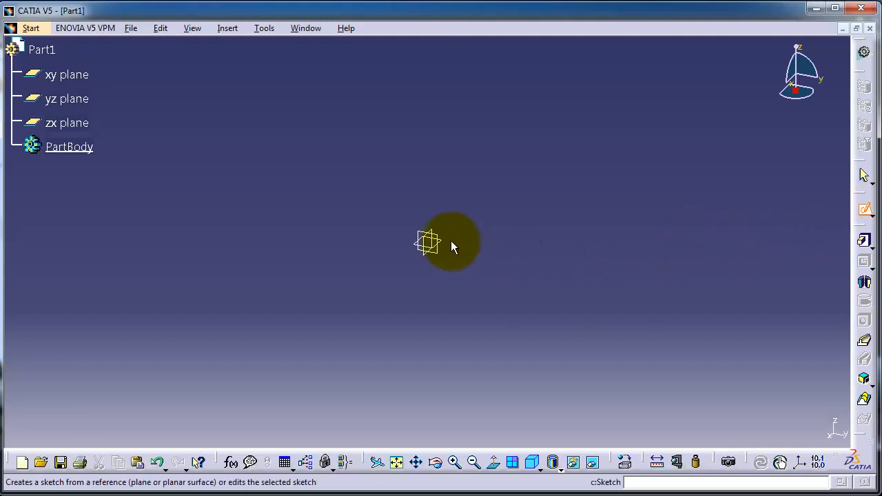
pyautogui.click(425, 238)
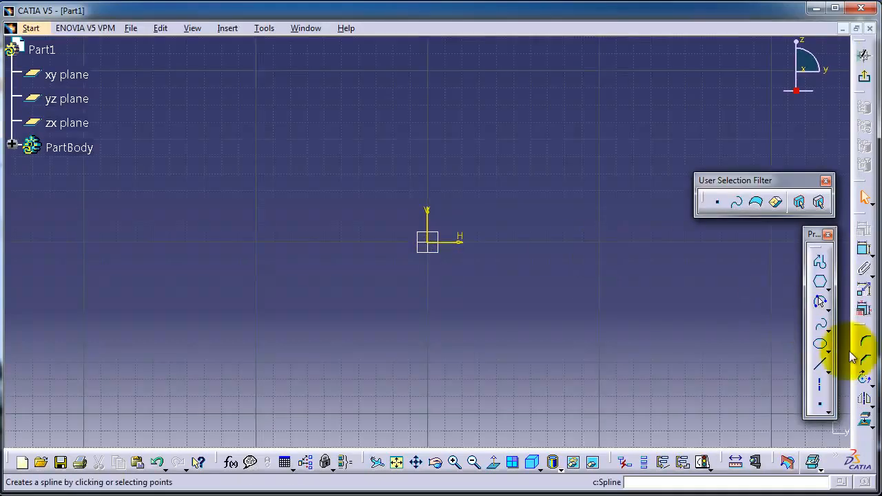
pyautogui.click(820, 344)
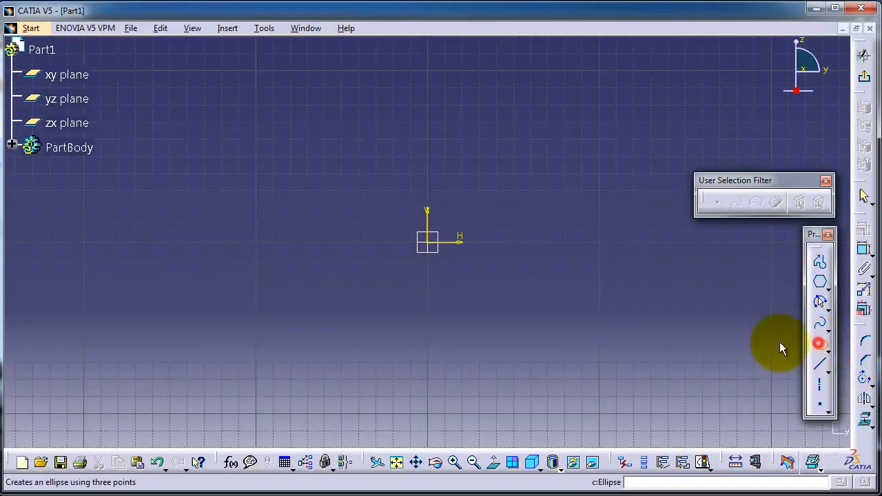
pyautogui.click(427, 241)
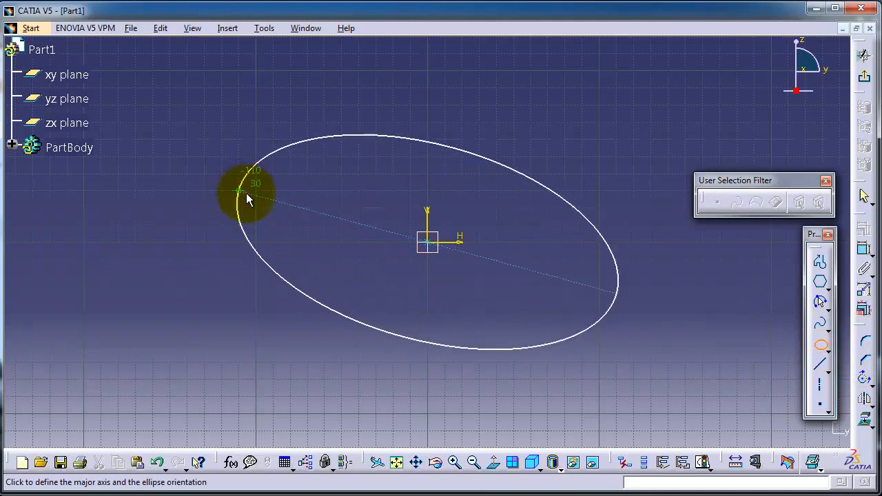
pyautogui.click(279, 177)
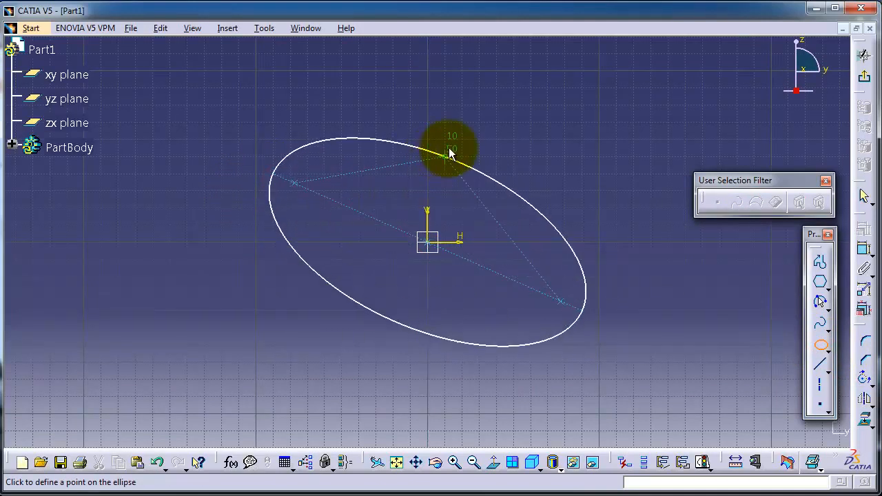
pyautogui.click(449, 148)
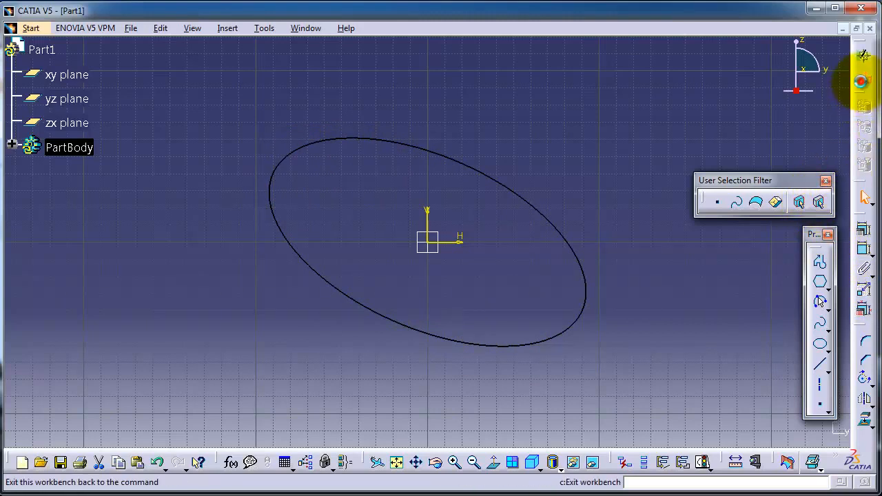
pyautogui.click(861, 82)
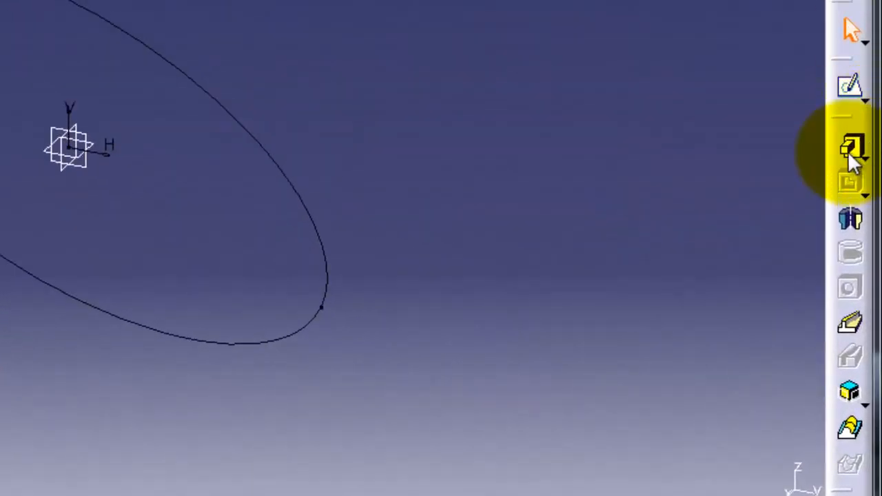
# Step: Extrude the ellipse sketch as a pad with a length of 50 mm
pyautogui.click(843, 148)
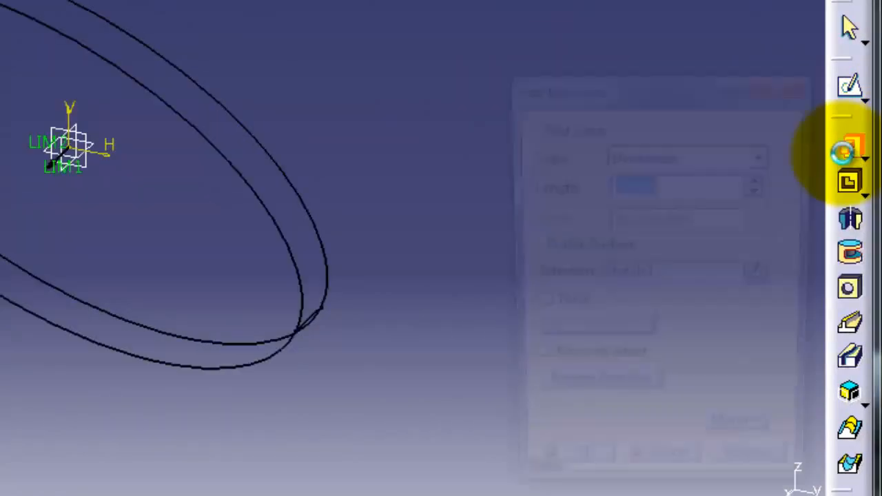
pyautogui.moveTo(655, 88); pyautogui.dragTo(641, 0)
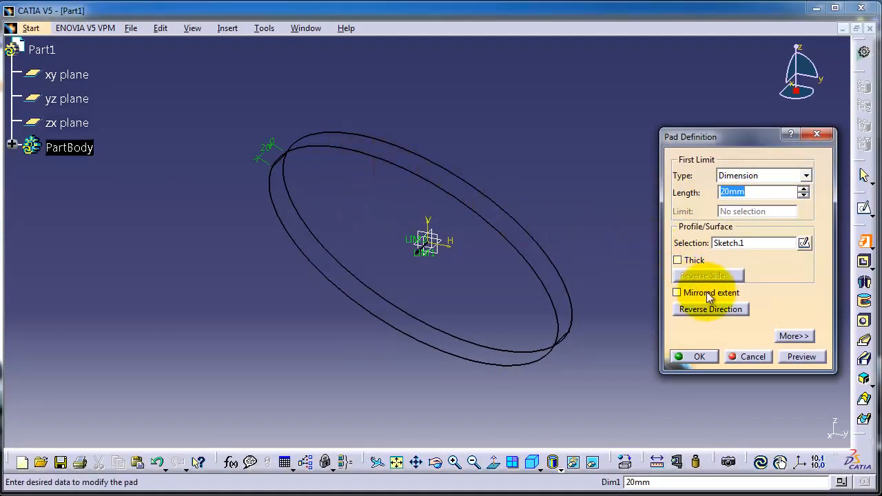
pyautogui.click(803, 190)
pyautogui.click(803, 190)
pyautogui.moveTo(766, 192); pyautogui.dragTo(718, 194)
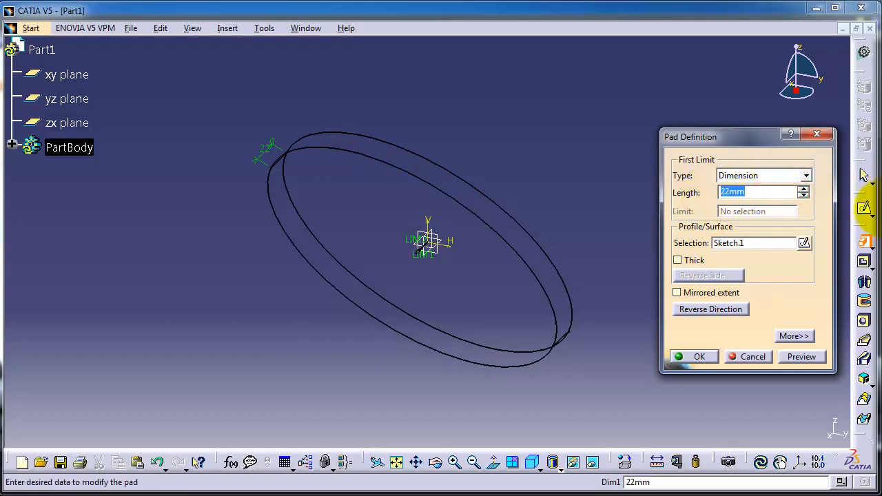
pyautogui.write('50')
pyautogui.press('Return')
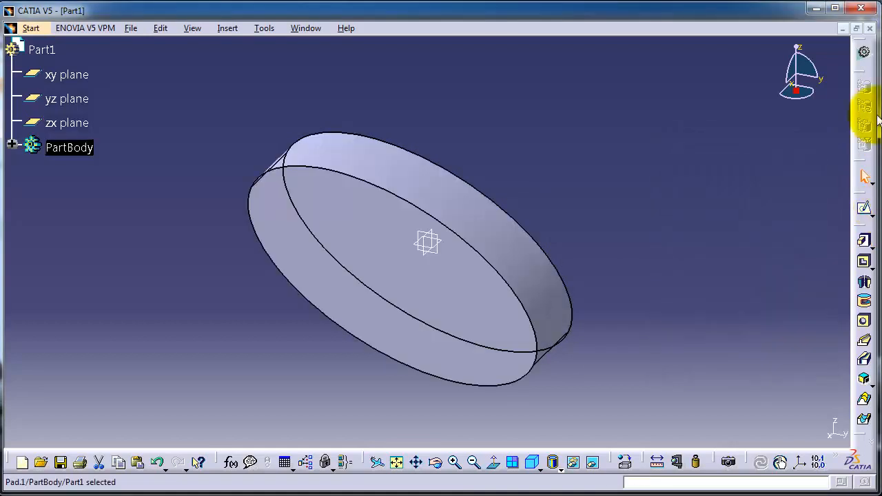
# Step: Edit the elliptical pad's definition, set its length to 60 mm, preview the change and apply it
pyautogui.moveTo(579, 236); pyautogui.dragTo(577, 207, button='middle')
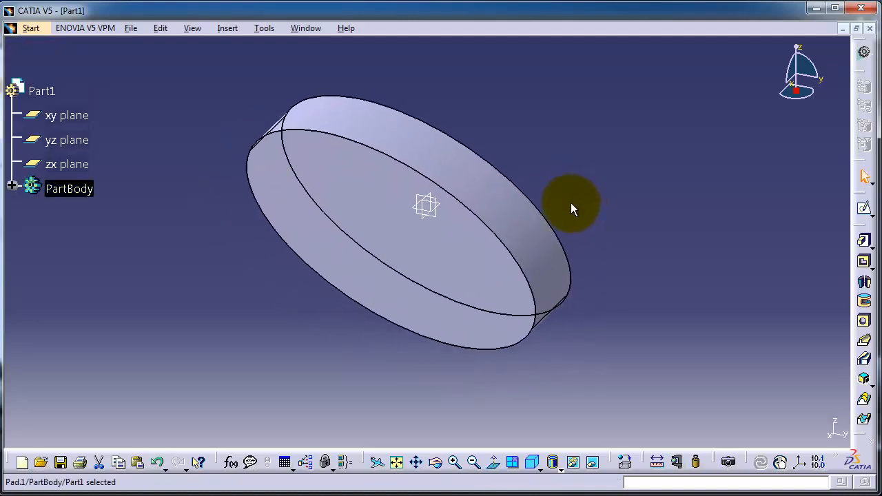
pyautogui.keyDown('ctrl'); pyautogui.scroll(1, 557, 232); pyautogui.keyUp('ctrl')
pyautogui.keyDown('ctrl'); pyautogui.moveTo(563, 236); pyautogui.dragTo(547, 427, button='middle'); pyautogui.keyUp('ctrl')
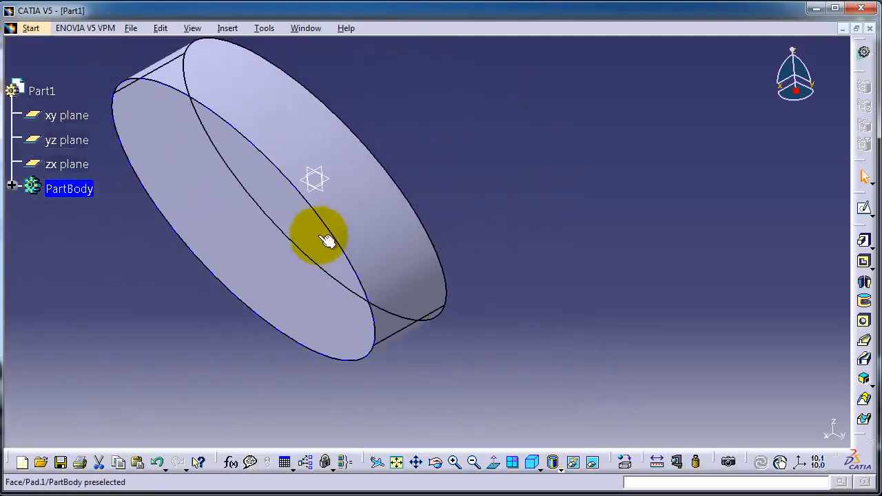
pyautogui.moveTo(327, 240); pyautogui.dragTo(510, 284, button='middle')
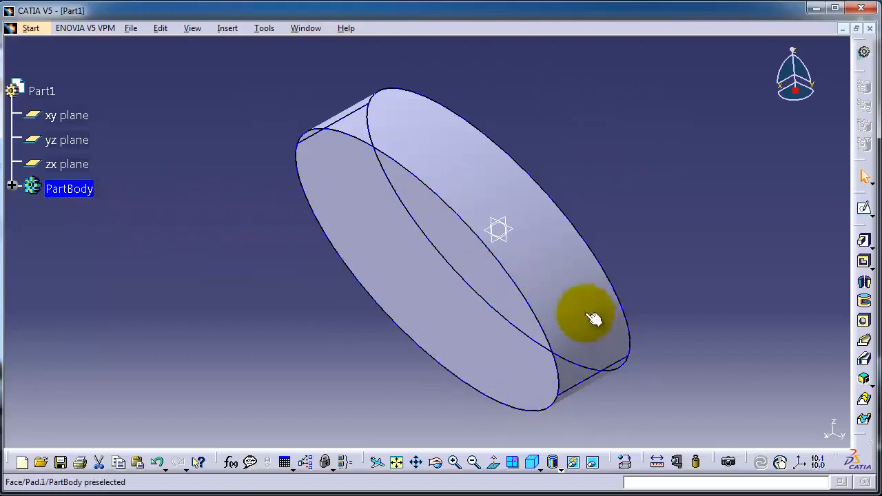
pyautogui.click(73, 193)
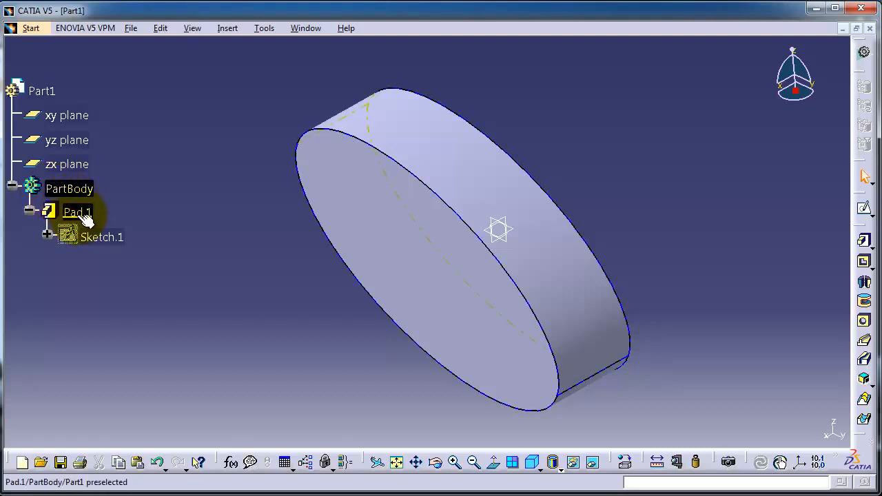
pyautogui.doubleClick(77, 214)
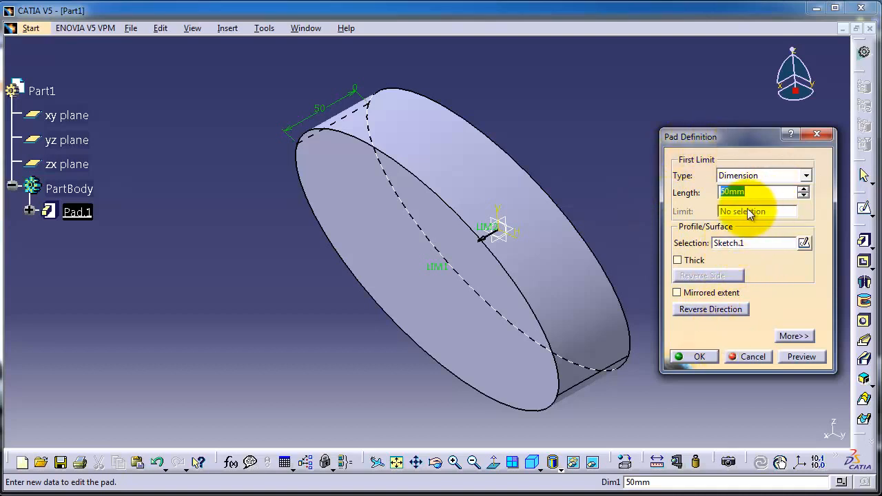
pyautogui.write('0')
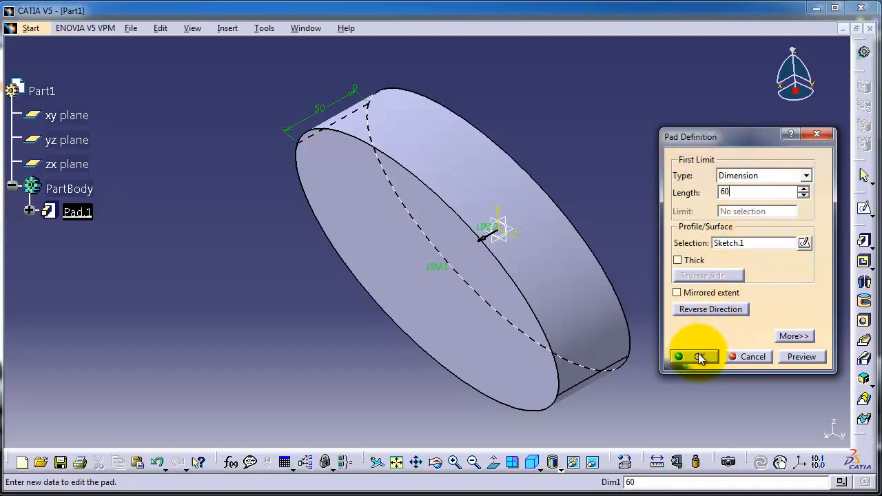
pyautogui.click(796, 358)
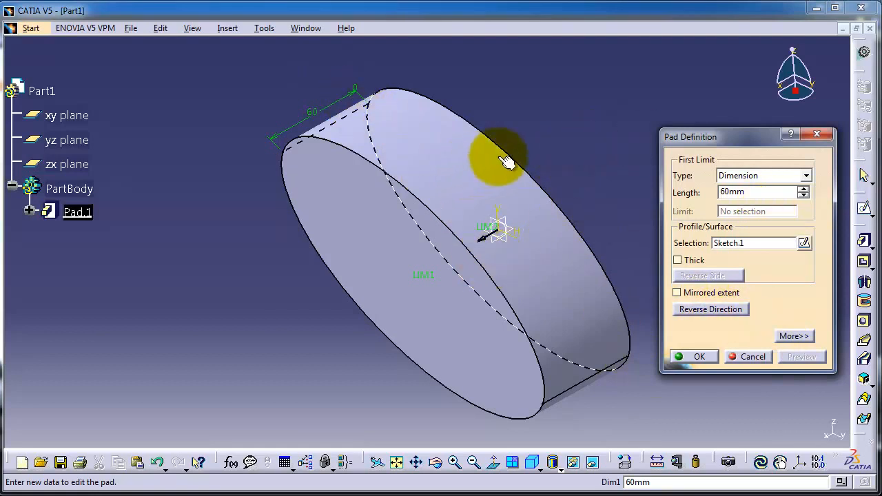
pyautogui.click(700, 358)
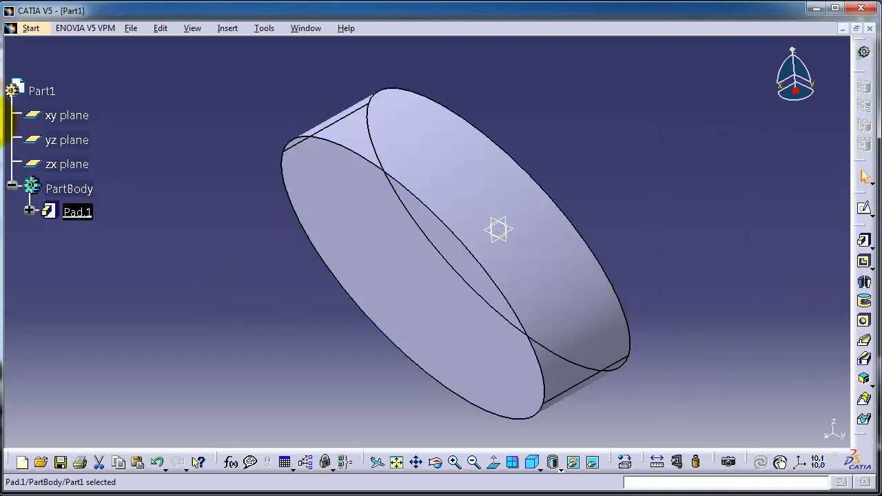
# Step: Sketch a hexagon centred on the origin on the pad's front elliptical face, with horizontal upper and lower edges, and exit the sketch
pyautogui.moveTo(575, 208); pyautogui.dragTo(612, 168, button='middle')
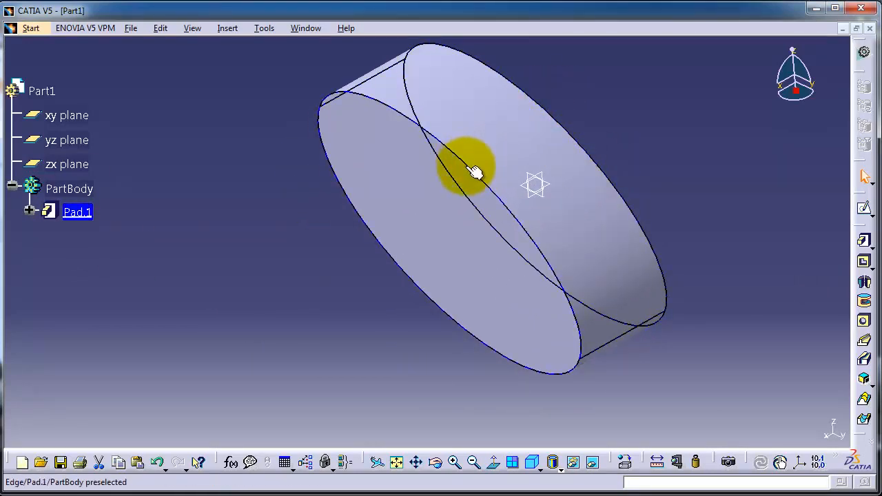
pyautogui.moveTo(475, 173); pyautogui.dragTo(604, 163, button='middle')
pyautogui.scroll(3, 599, 159)
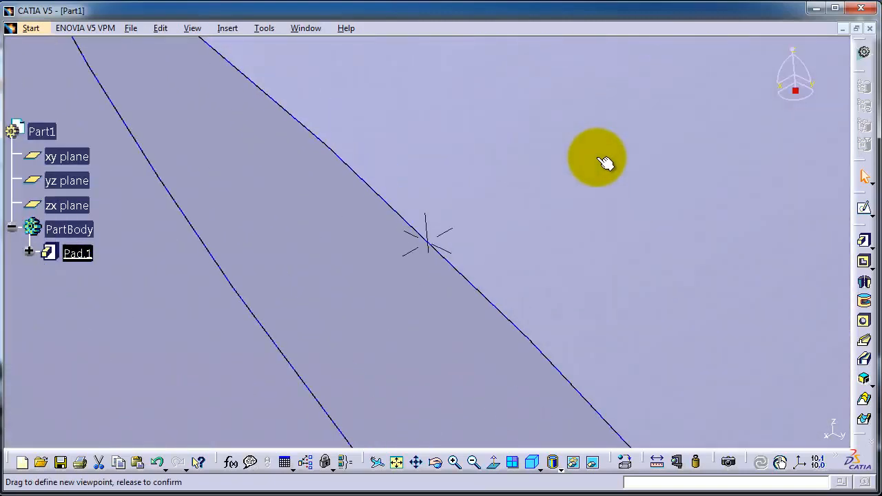
pyautogui.scroll(-5, 599, 159)
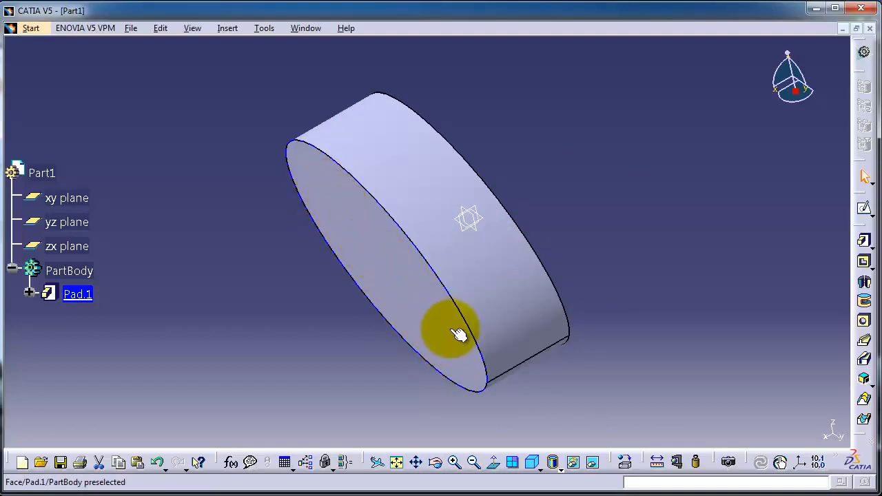
pyautogui.click(392, 234)
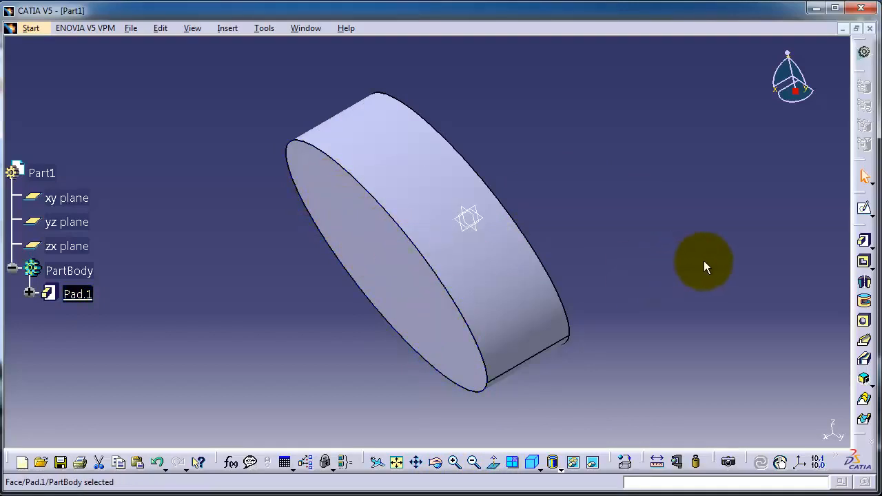
pyautogui.click(864, 207)
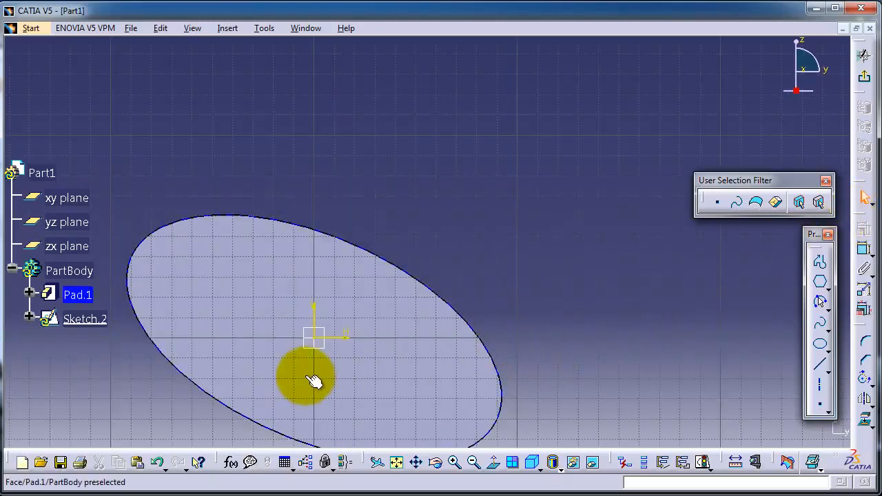
pyautogui.moveTo(315, 374)
pyautogui.mouseDown(button='middle')
pyautogui.moveTo(404, 356)
pyautogui.moveTo(451, 316)
pyautogui.mouseUp(button='middle')
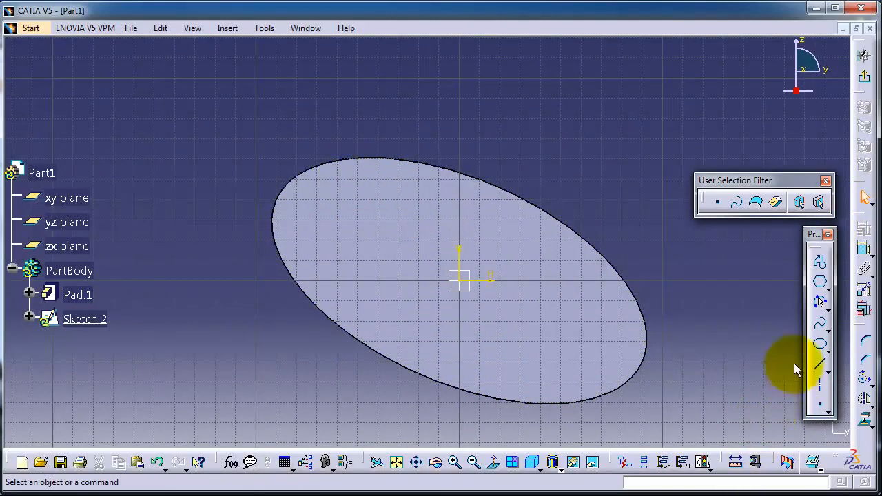
pyautogui.click(820, 281)
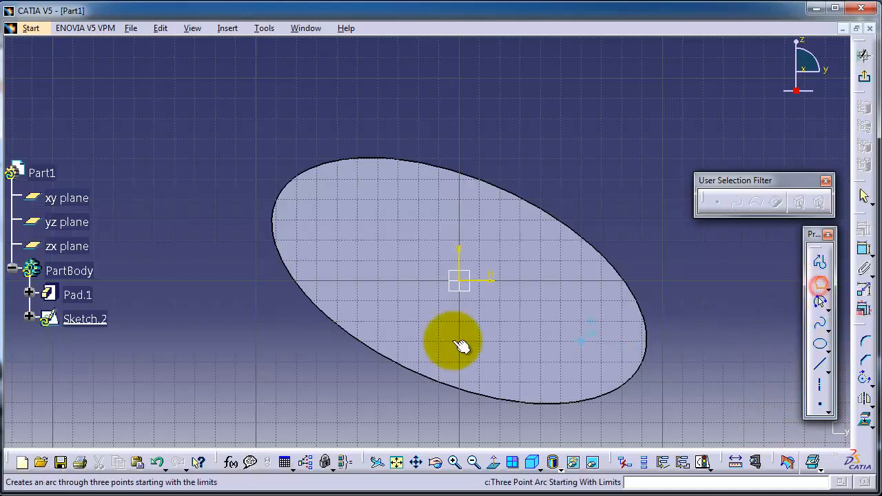
pyautogui.click(459, 279)
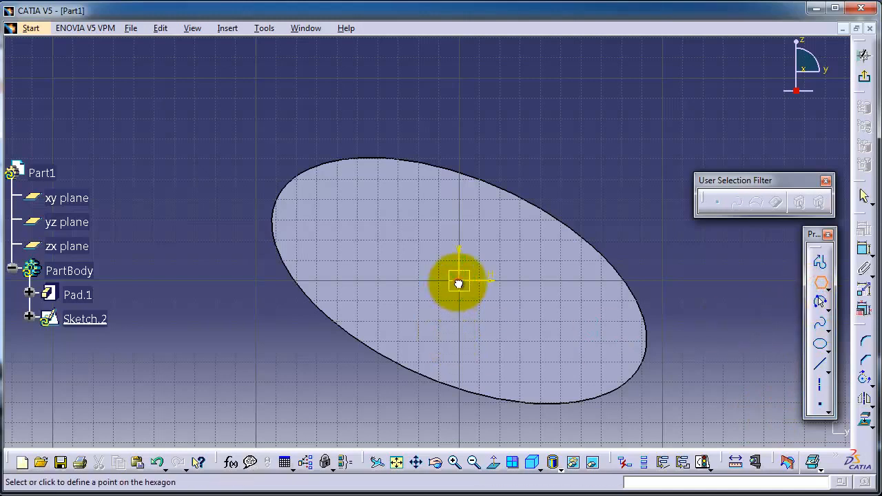
pyautogui.click(469, 156)
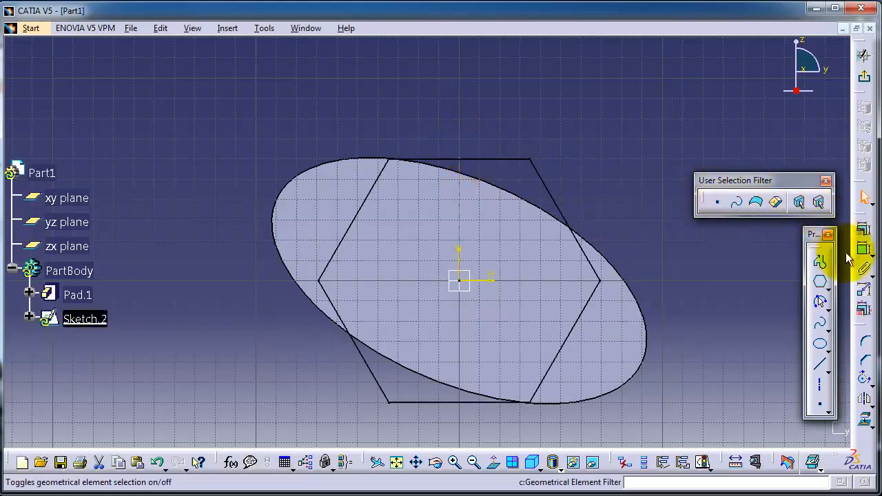
pyautogui.click(863, 77)
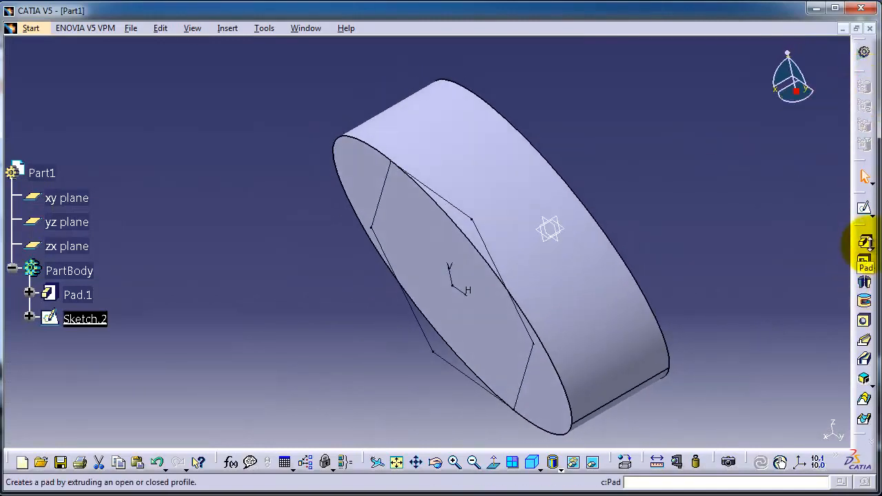
# Step: Start a pad from the hexagon sketch, keeping Dimension as the type of its first limit
pyautogui.click(864, 242)
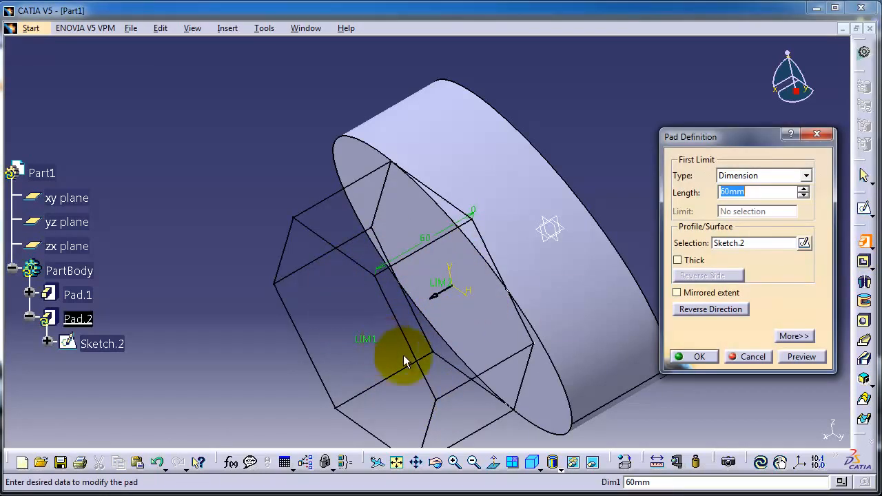
pyautogui.click(804, 175)
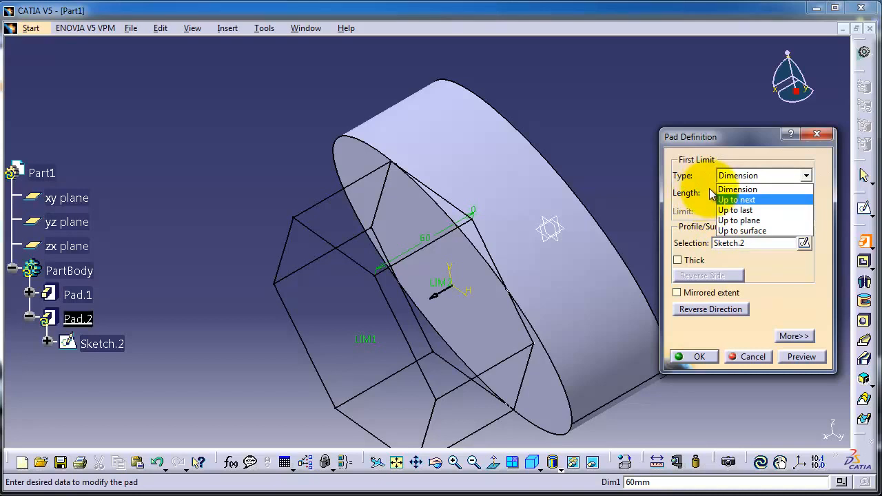
pyautogui.click(735, 188)
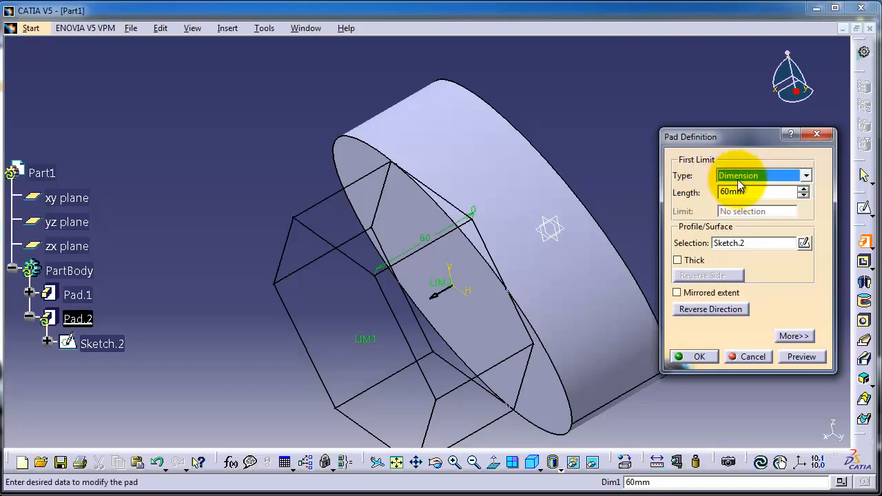
# Step: Open the hexagon profile sketch from within the pad definition and exit it to return to the definition
pyautogui.click(803, 242)
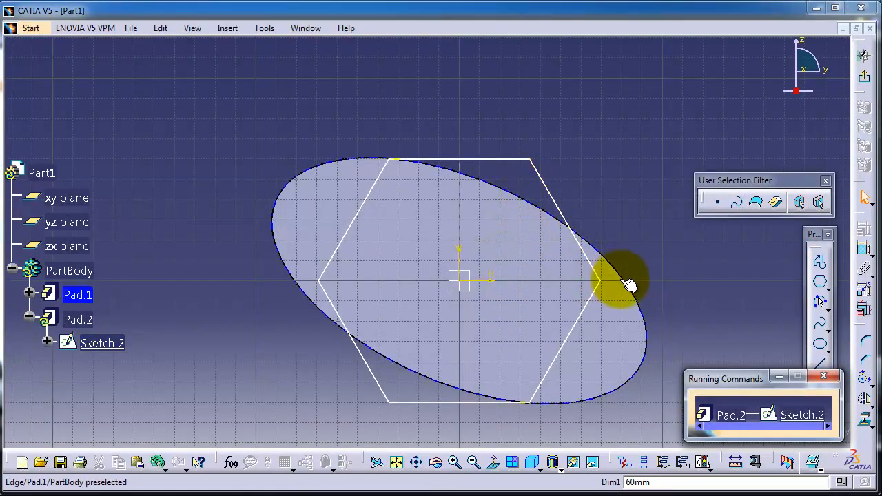
pyautogui.click(623, 285)
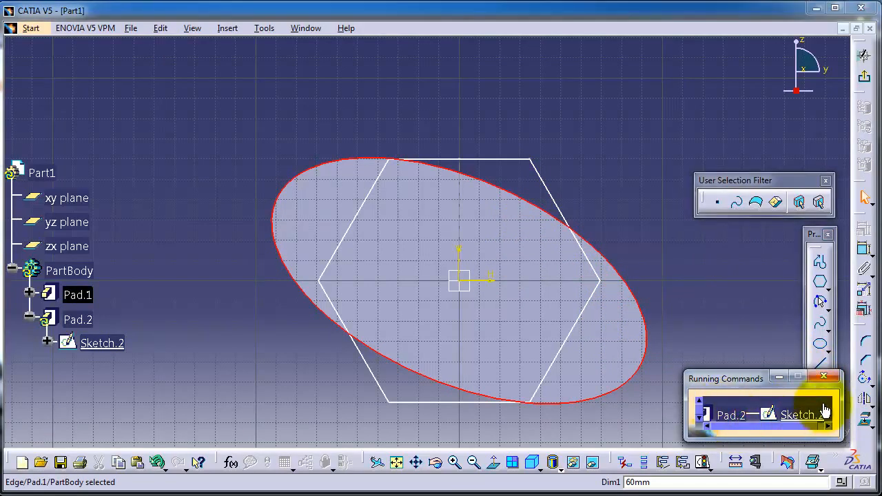
pyautogui.click(823, 375)
pyautogui.moveTo(655, 266)
pyautogui.mouseDown(button='middle')
pyautogui.moveTo(622, 267)
pyautogui.moveTo(664, 257)
pyautogui.mouseUp(button='middle')
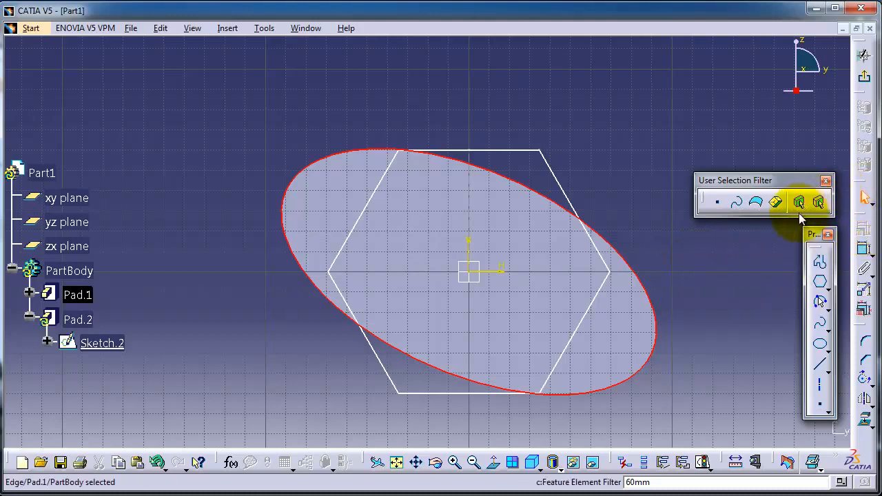
pyautogui.click(862, 78)
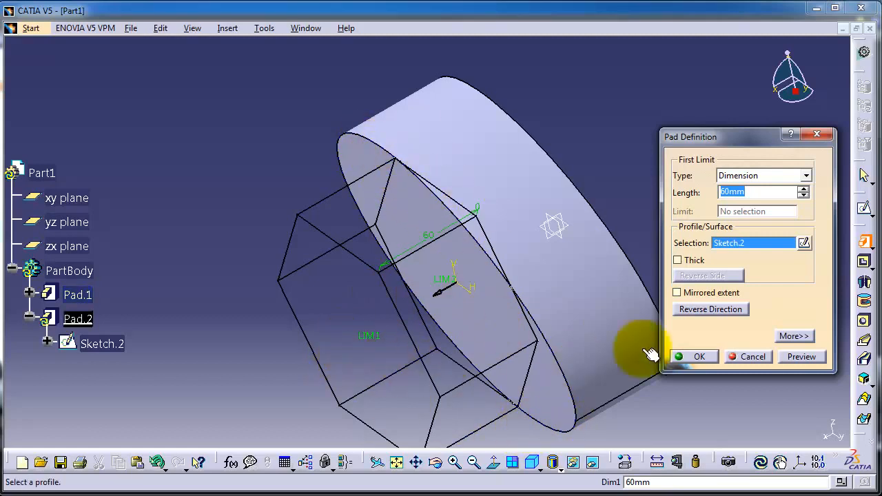
# Step: Enable the Thick option for the hexagonal pad and set its second limit length to 6 mm
pyautogui.click(678, 260)
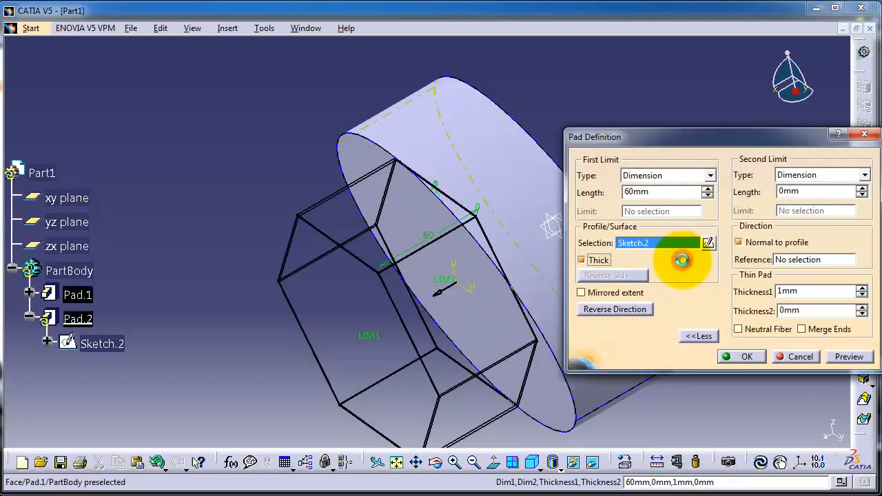
pyautogui.moveTo(736, 142); pyautogui.dragTo(644, 55)
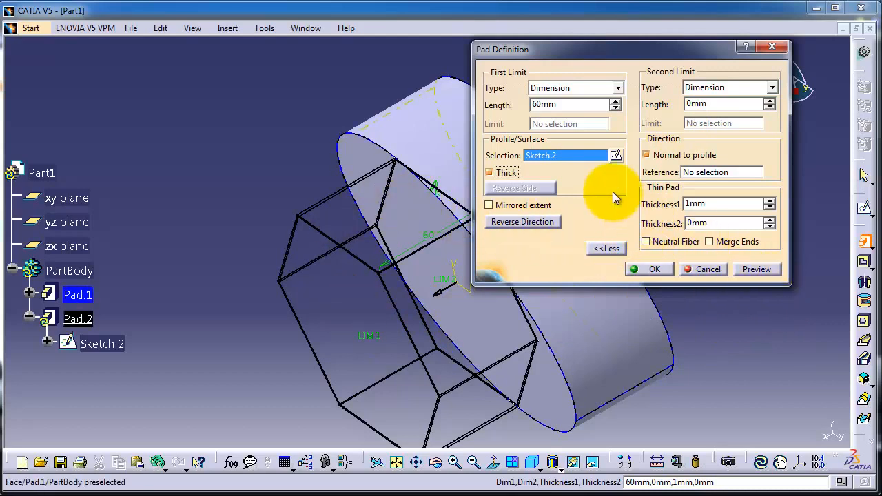
pyautogui.doubleClick(742, 106)
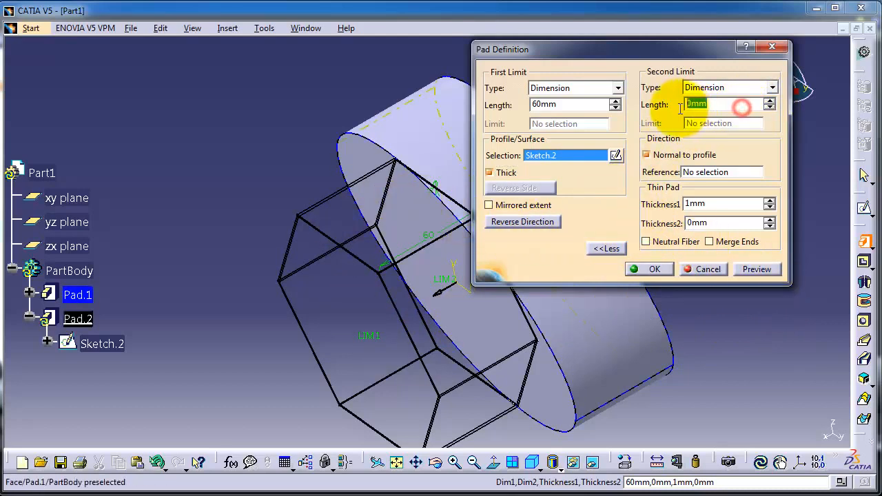
pyautogui.click(767, 100)
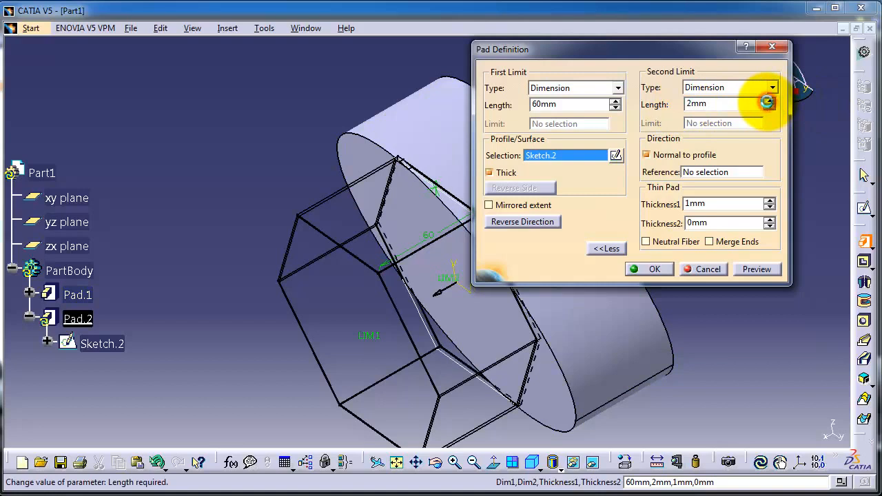
pyautogui.click(768, 101)
pyautogui.click(768, 101)
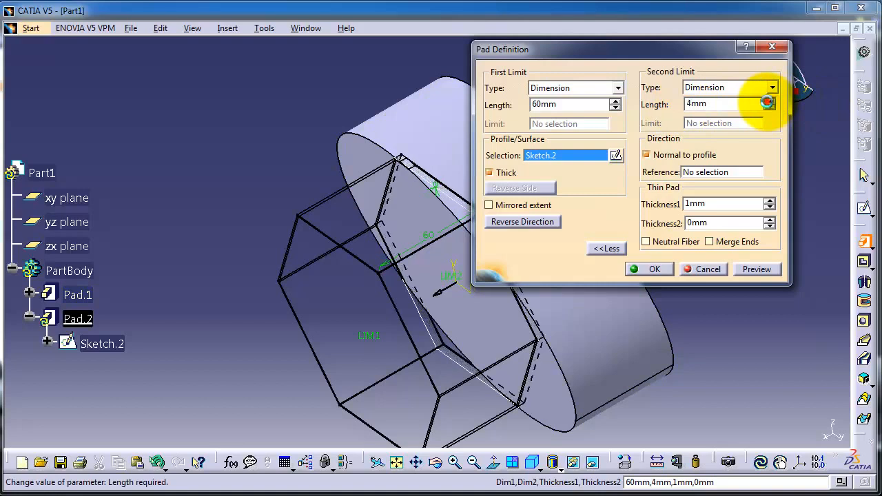
pyautogui.click(768, 101)
pyautogui.click(769, 101)
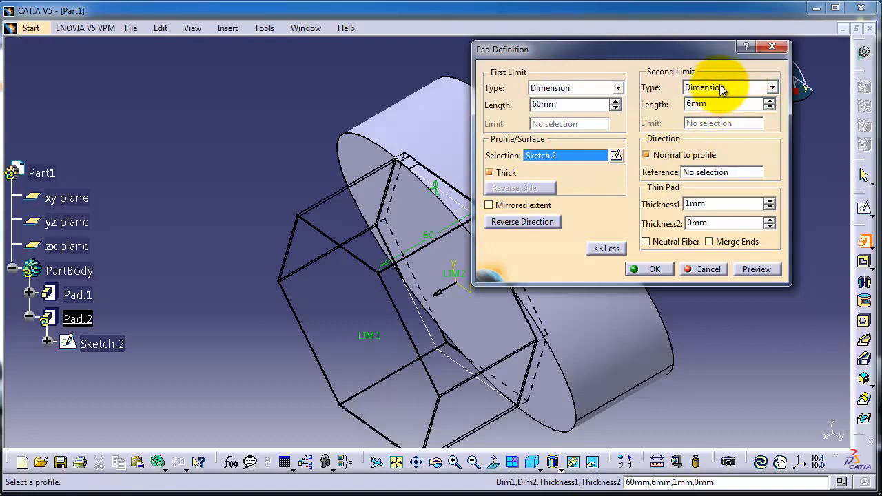
# Step: Set the thin pad's Thickness1 to 4 mm and Thickness2 to 2 mm, and create the hexagonal pad
pyautogui.click(768, 201)
pyautogui.click(768, 200)
pyautogui.click(769, 201)
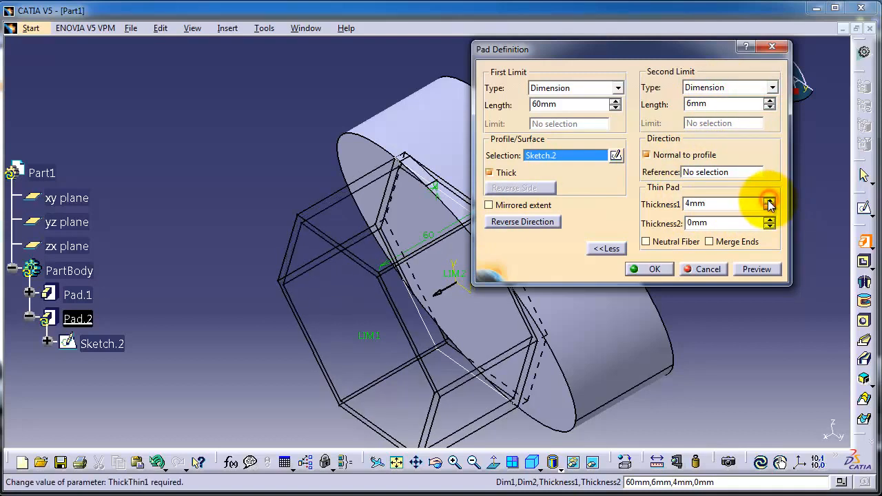
pyautogui.click(769, 219)
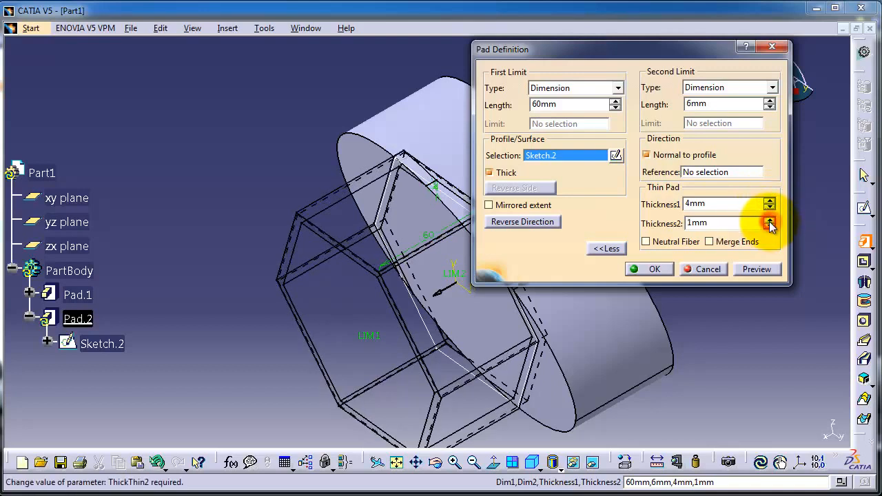
pyautogui.click(769, 219)
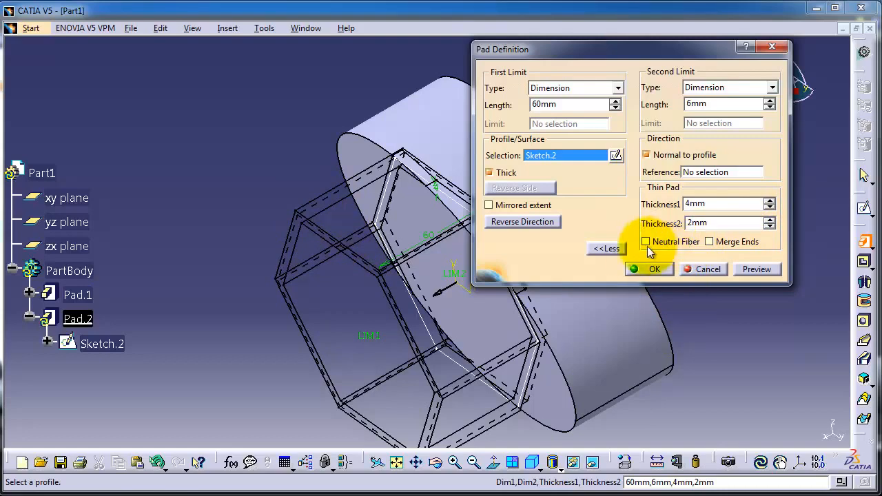
pyautogui.click(649, 270)
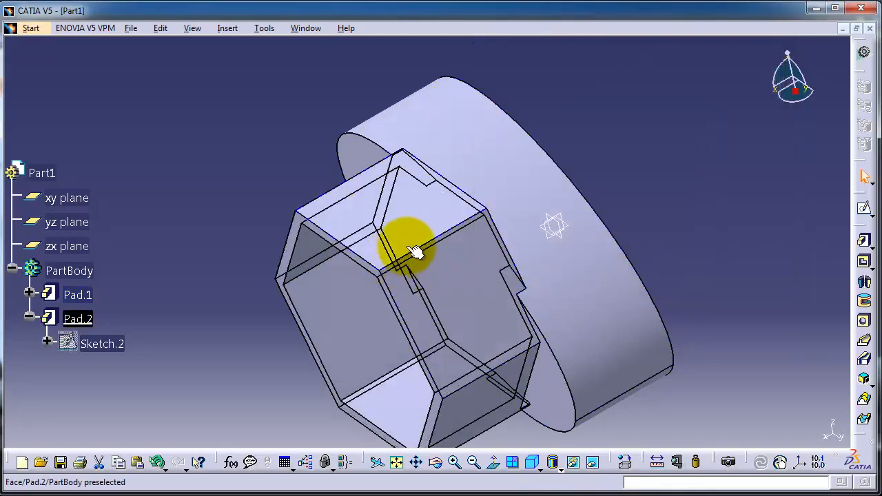
# Step: Examine the thin-walled hexagonal pad and its junction with the elliptical pad from several angles
pyautogui.moveTo(403, 246); pyautogui.dragTo(475, 234, button='middle')
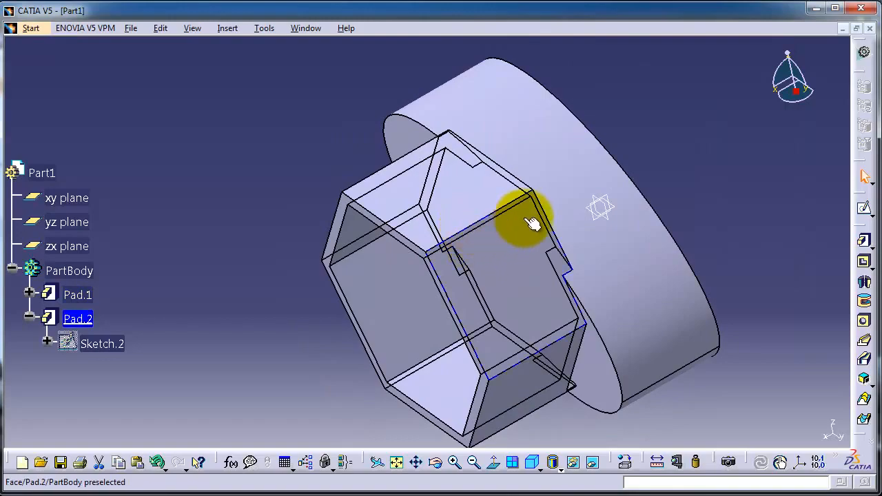
pyautogui.moveTo(589, 193); pyautogui.dragTo(565, 213, button='middle')
pyautogui.click(514, 197)
pyautogui.moveTo(441, 344); pyautogui.dragTo(398, 153, button='middle')
pyautogui.moveTo(422, 317); pyautogui.dragTo(445, 207, button='middle')
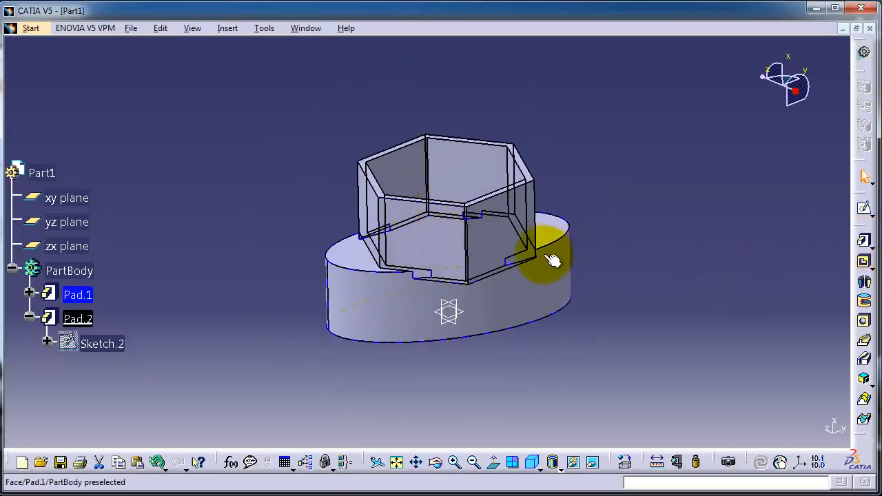
pyautogui.moveTo(314, 266); pyautogui.dragTo(292, 328, button='middle')
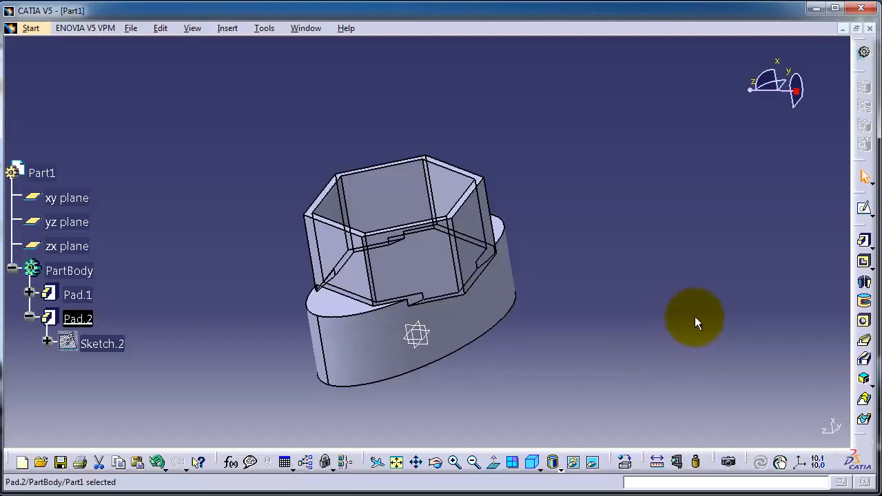
pyautogui.click(869, 251)
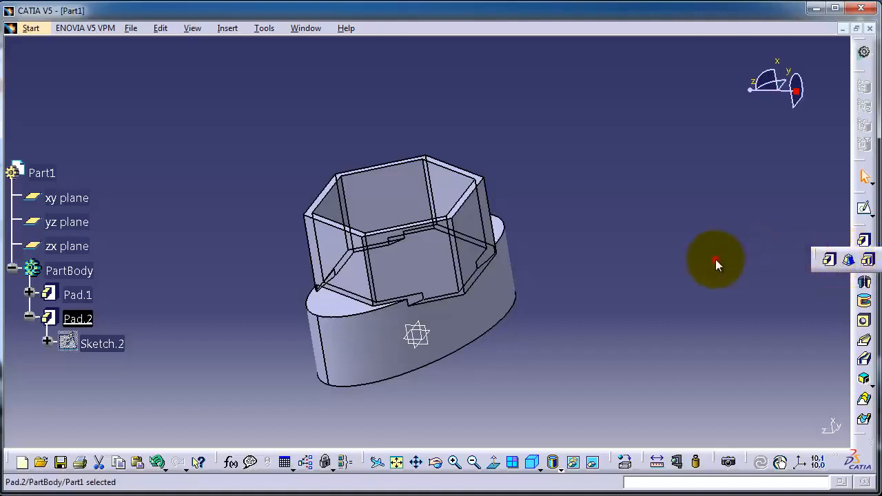
pyautogui.click(715, 264)
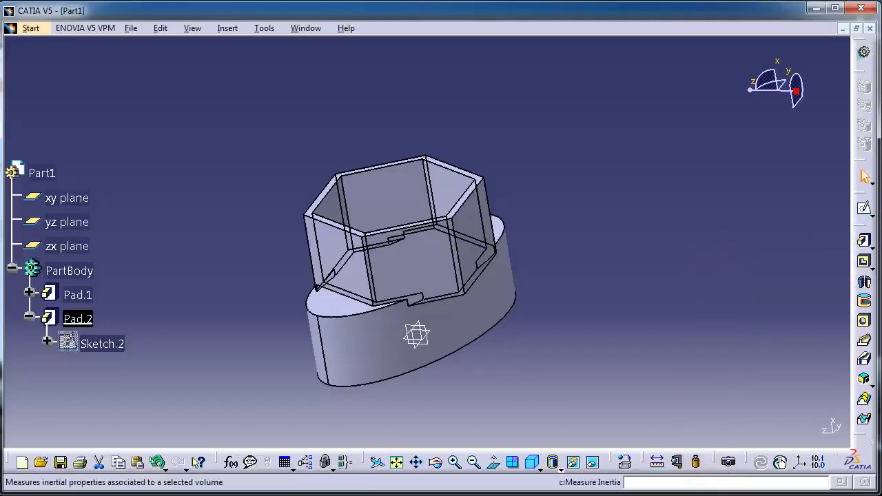